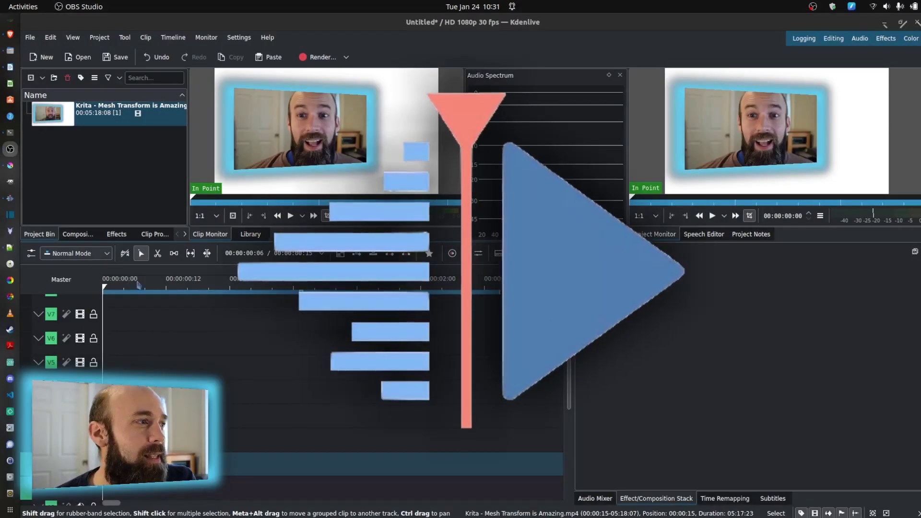
- Place the Krita - Mesh Transform is Amazing clip on the timeline's video track, starting at about 00:00:01:02
left_click(101, 288)
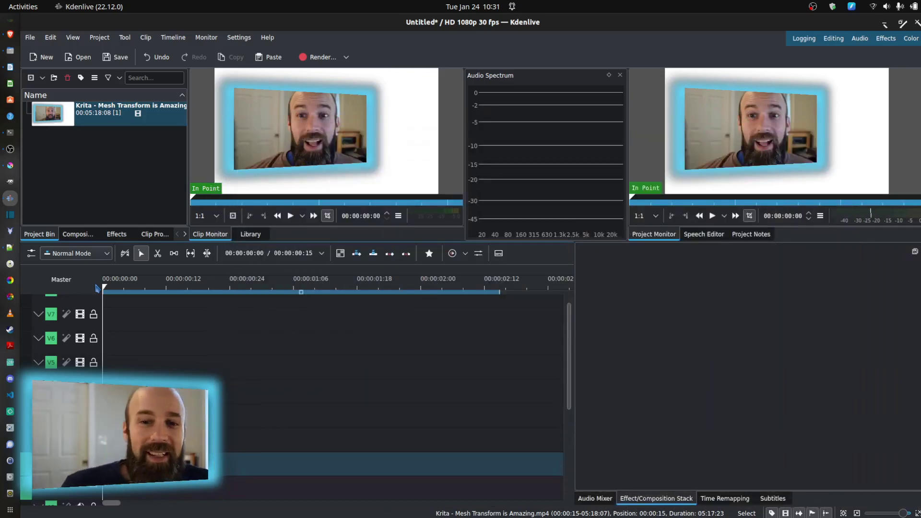
left_click(133, 289)
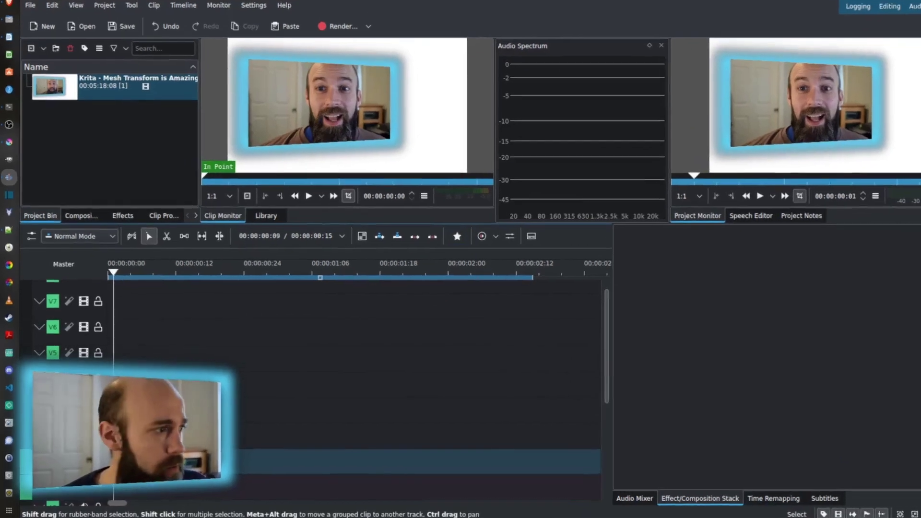
left_click_drag(50, 113, 317, 462)
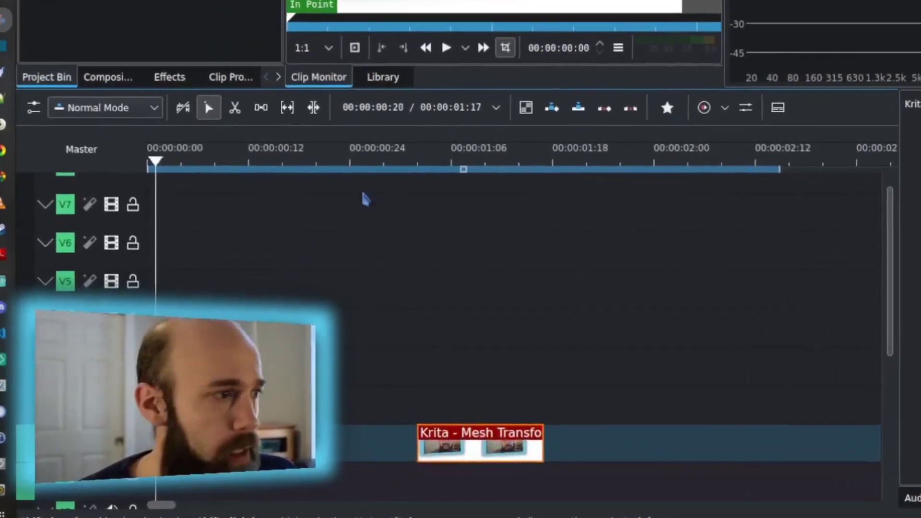
- Preview the placed clip by moving the playhead to its start and through to its end
left_click(371, 209)
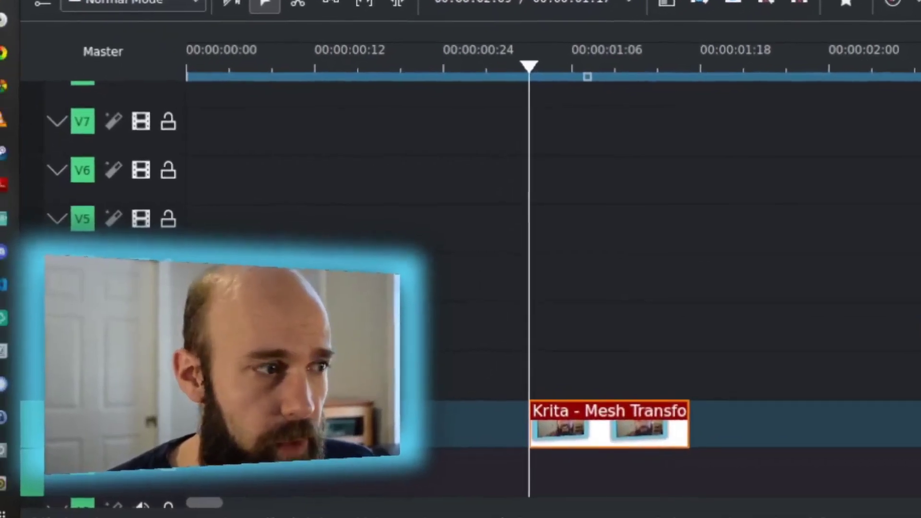
left_click_drag(477, 126, 602, 126)
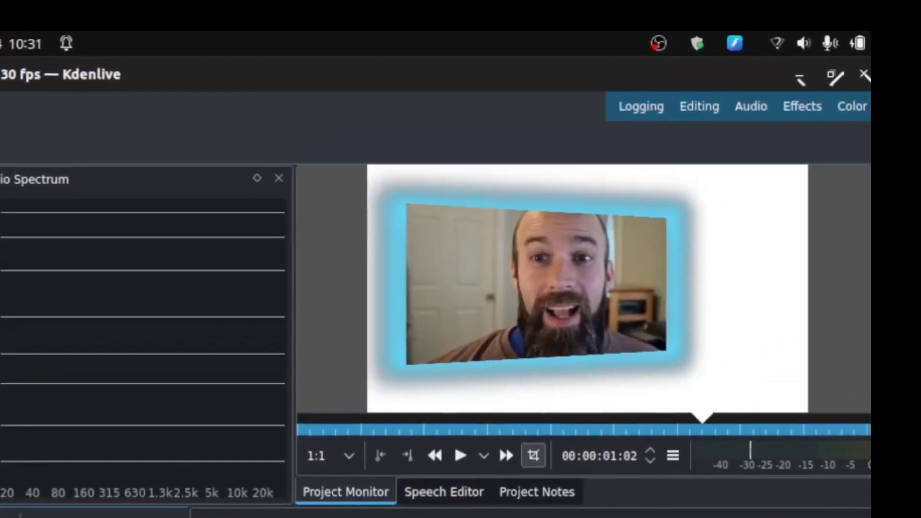
key("space")
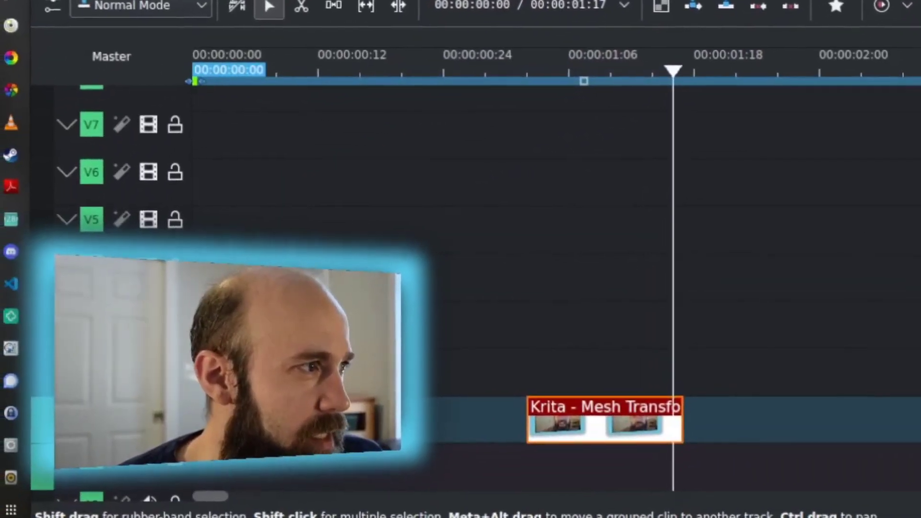
- Set the timeline zone to span exactly from the clip's start to its end
left_click_drag(144, 121, 478, 120)
left_click(569, 53)
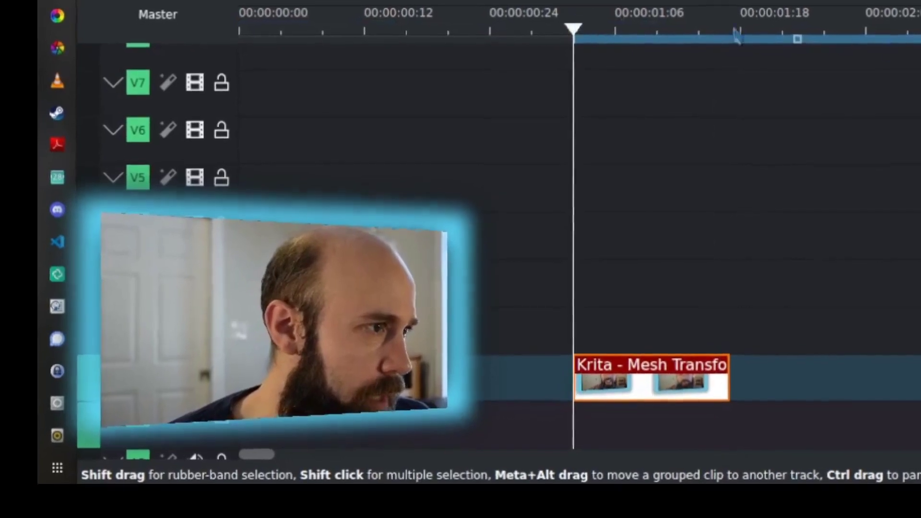
left_click_drag(919, 34, 725, 51)
left_click(720, 10)
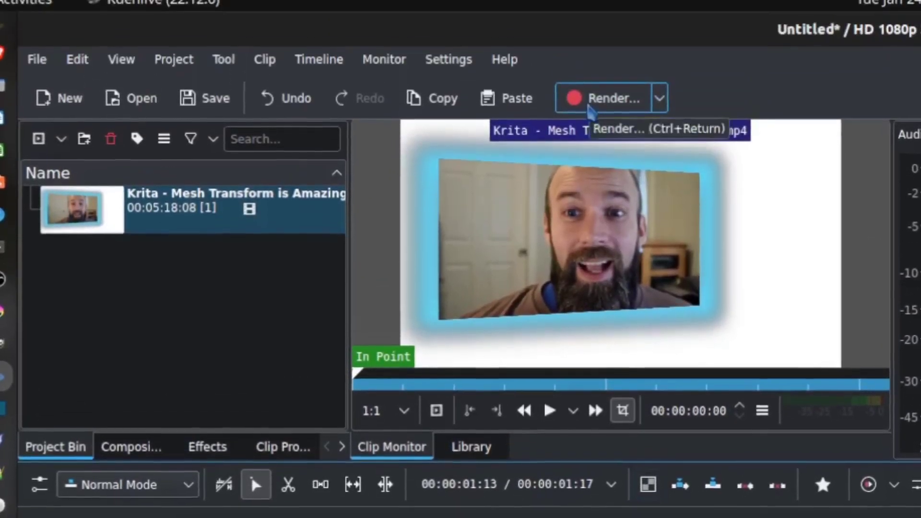
- Render the selected zone to file as an image sequence with the PNG preset
left_click(591, 124)
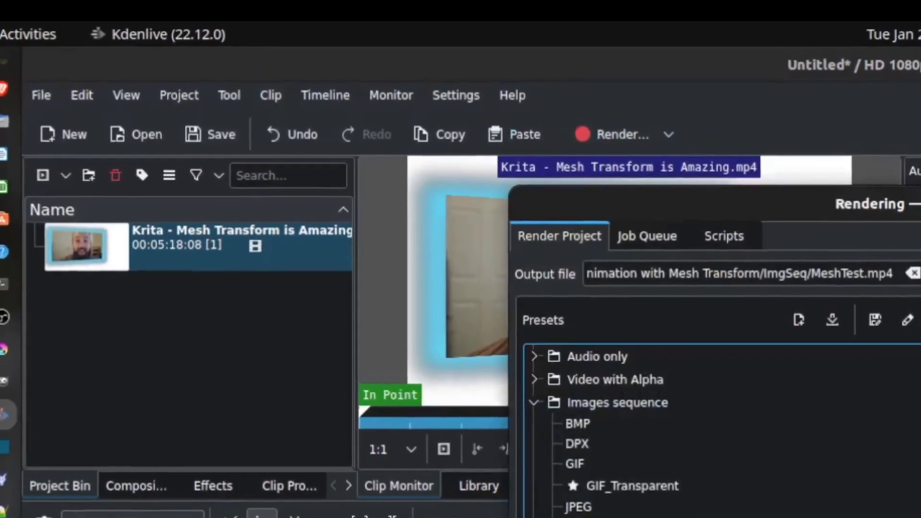
key("Escape")
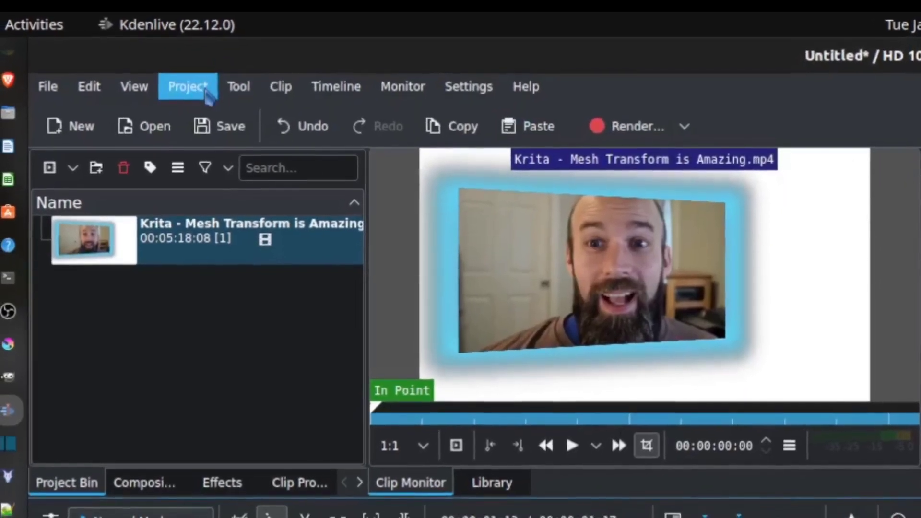
left_click(185, 95)
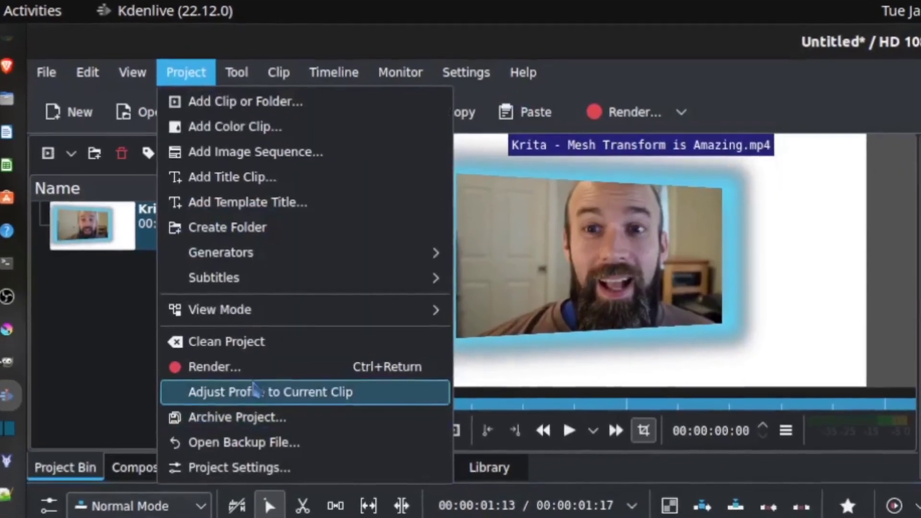
left_click(214, 367)
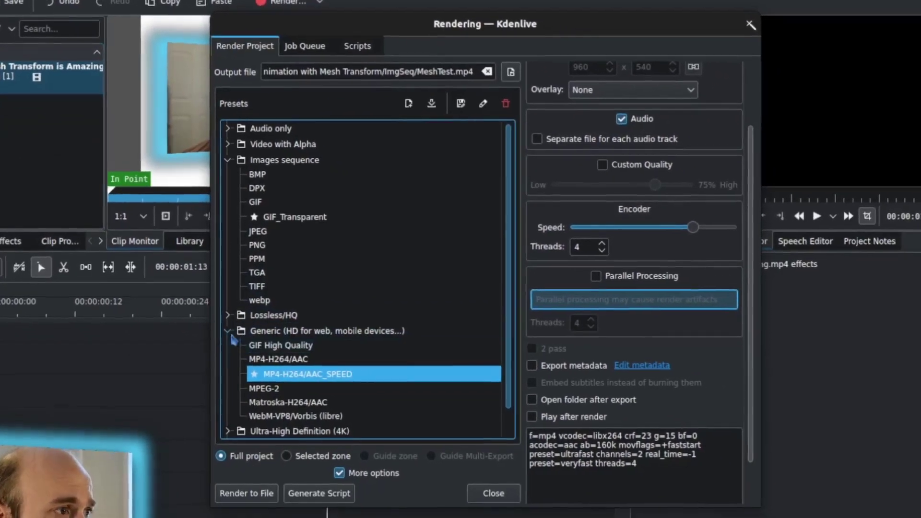
left_click(403, 475)
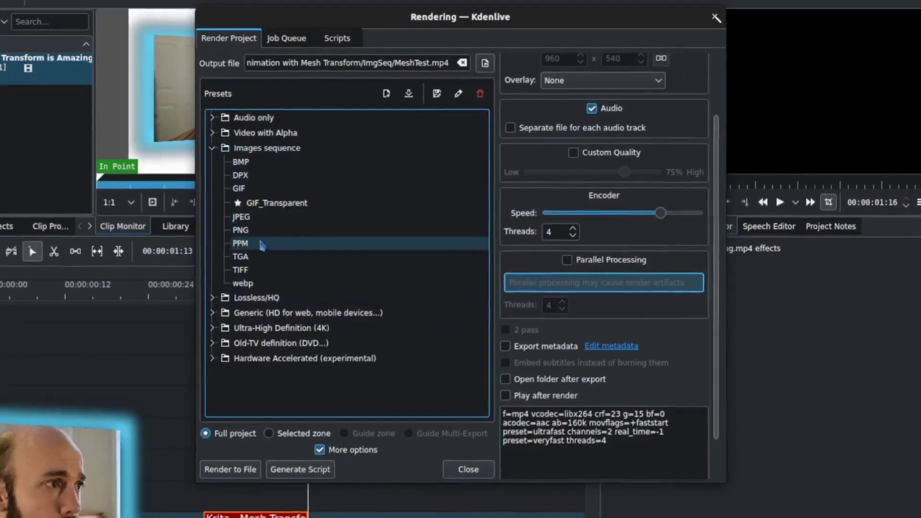
left_click(263, 232)
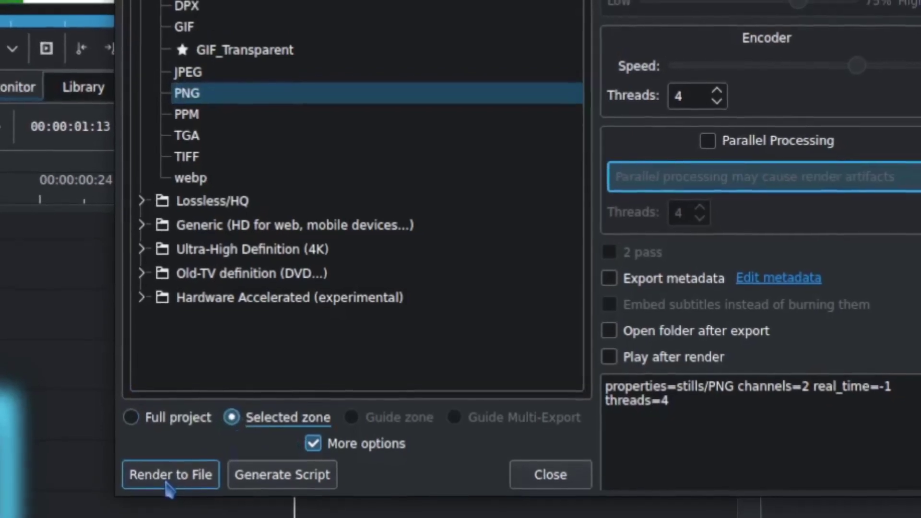
left_click(168, 477)
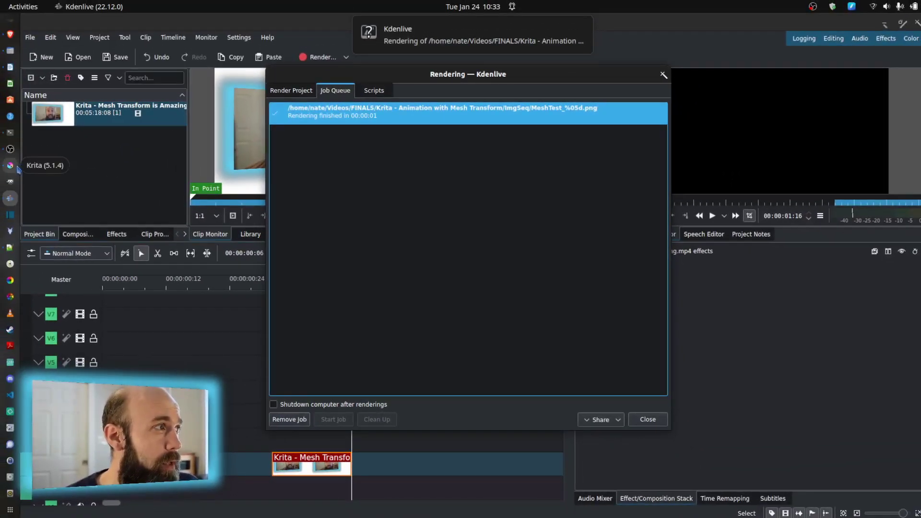
- Switch to Krita and begin importing animation frames, opening the file chooser for adding images
left_click(10, 166)
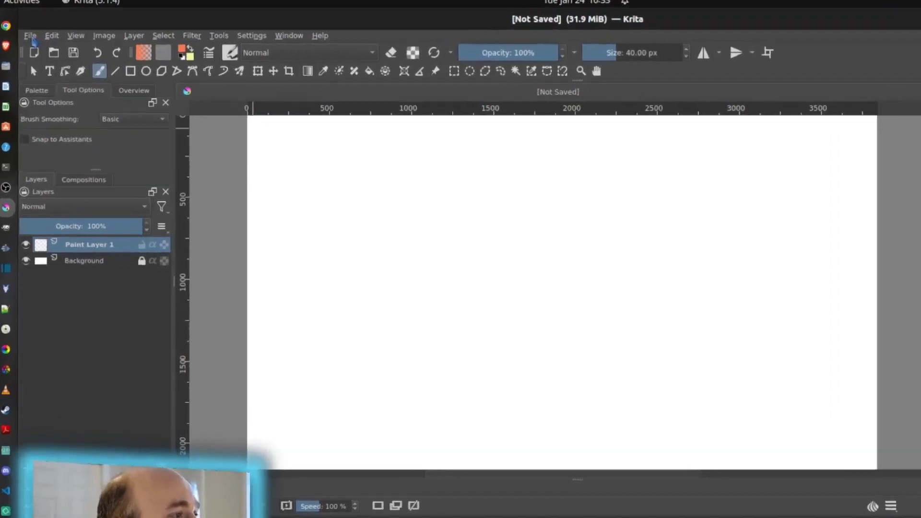
left_click(30, 36)
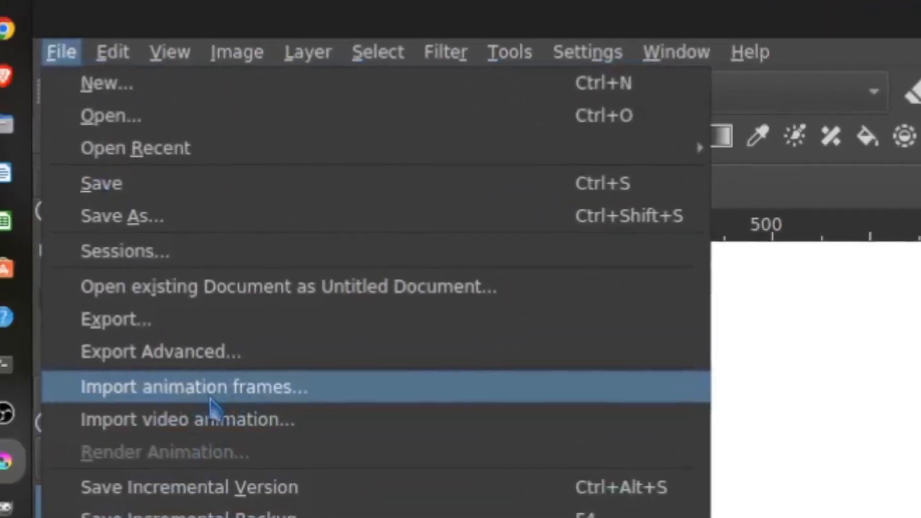
left_click(254, 399)
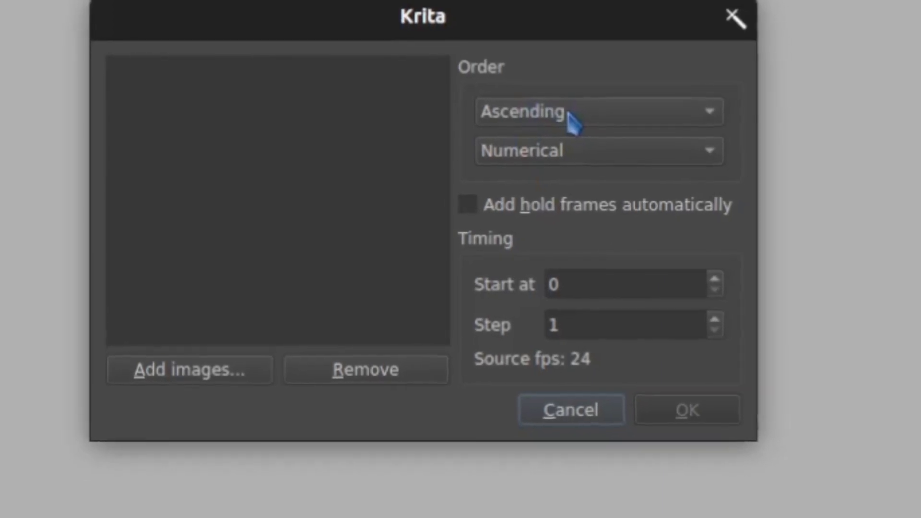
left_click(215, 373)
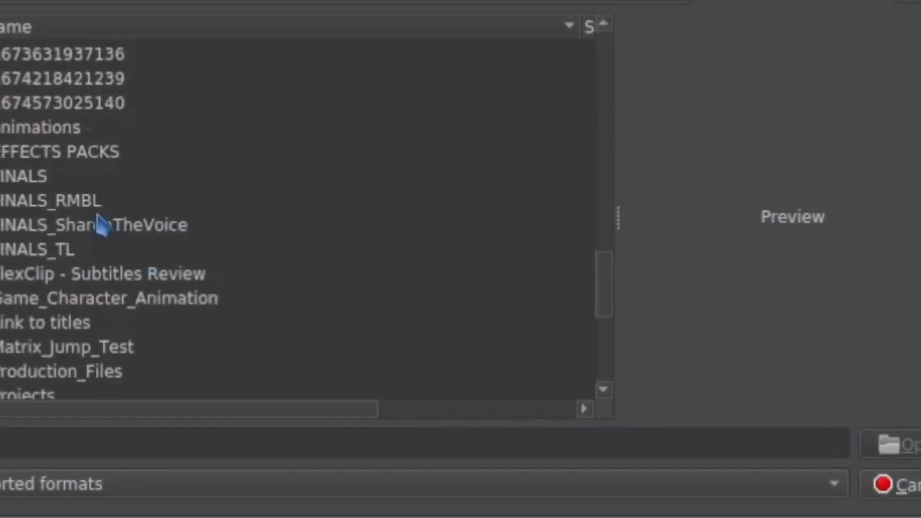
- In the FINALS folder, sort by date modified and open the ImgSeq folder inside Krita - Animation with Mesh Transform
double_click(28, 183)
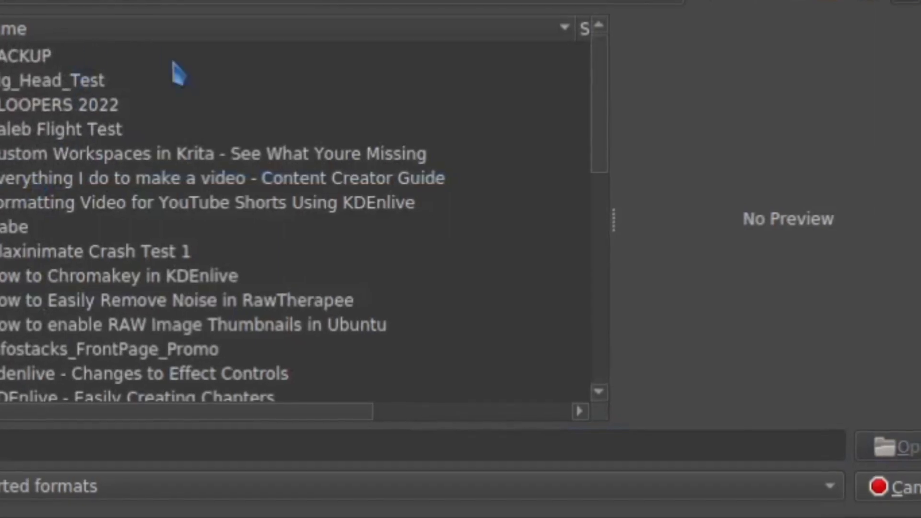
left_click_drag(363, 415, 559, 414)
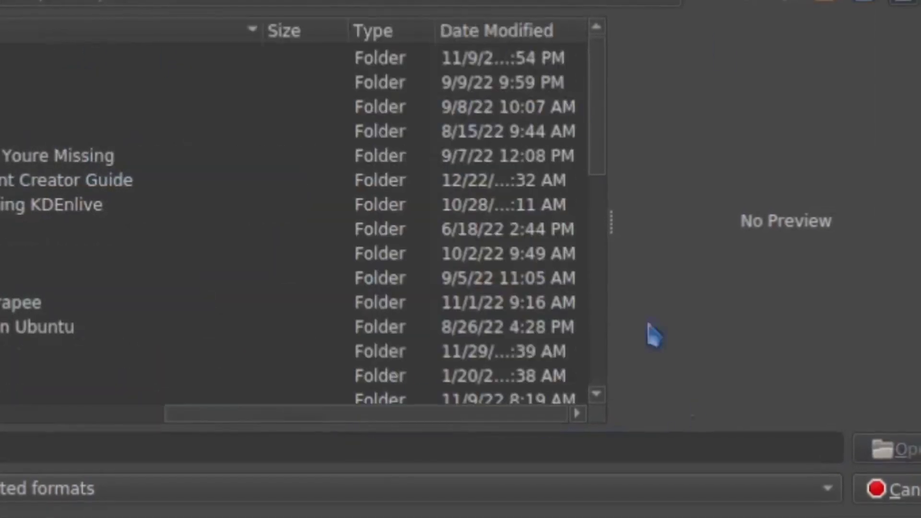
left_click(512, 30)
left_click_drag(414, 417, 64, 417)
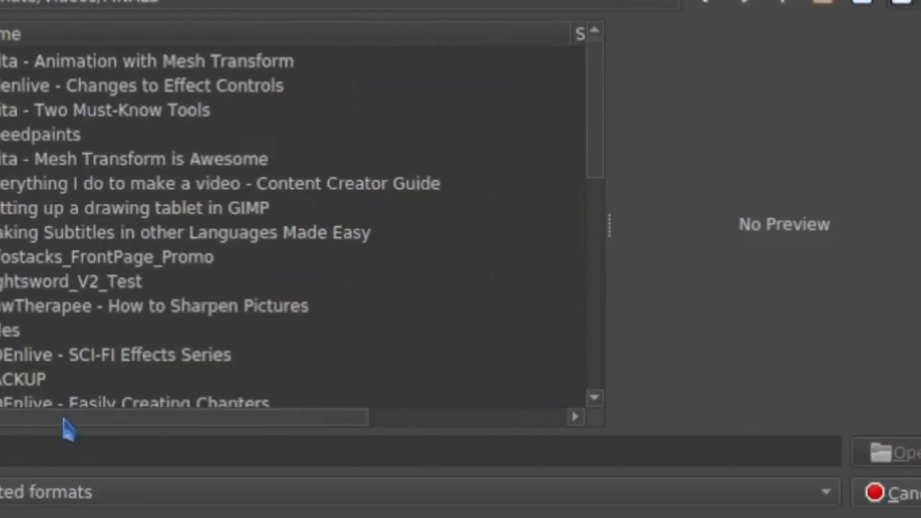
double_click(88, 67)
double_click(19, 64)
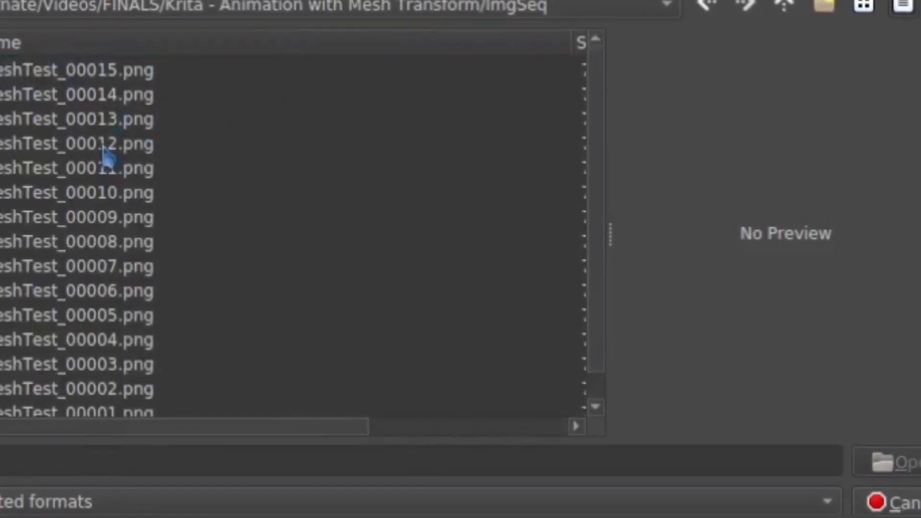
- Add MeshTest_00001.png through MeshTest_00015.png and import them as animation frames
left_click(130, 77)
scroll(216, 123, "down", 1)
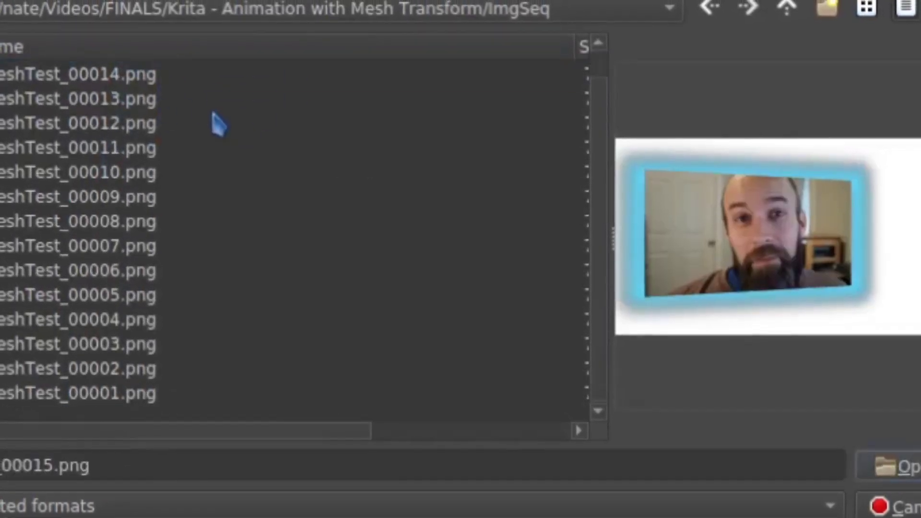
left_click(128, 398, "shift")
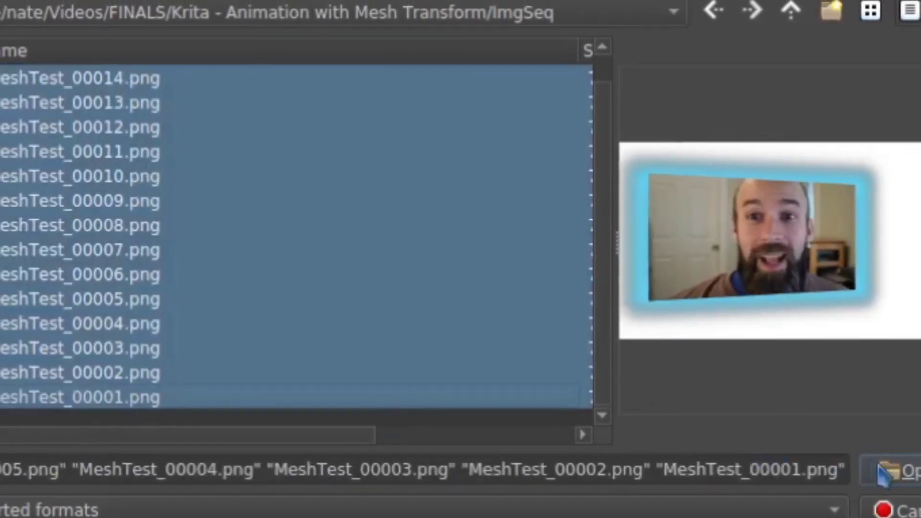
left_click(896, 467)
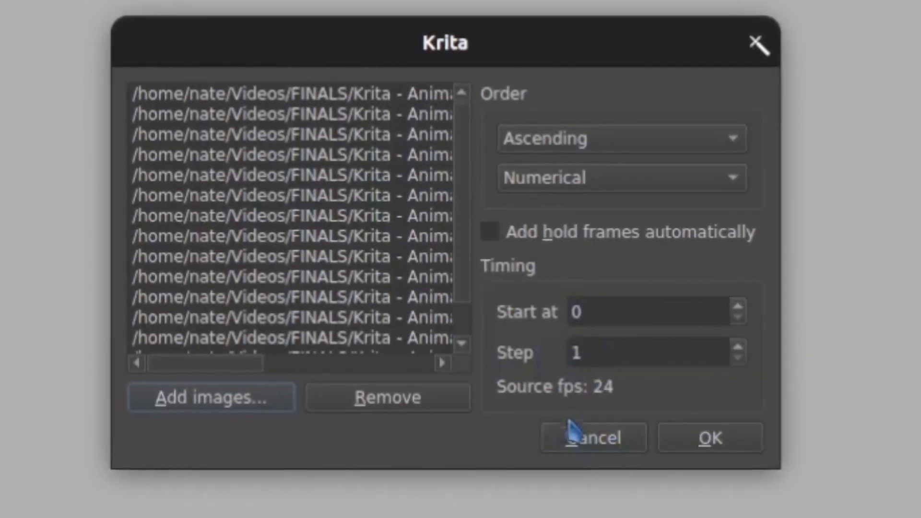
left_click(745, 443)
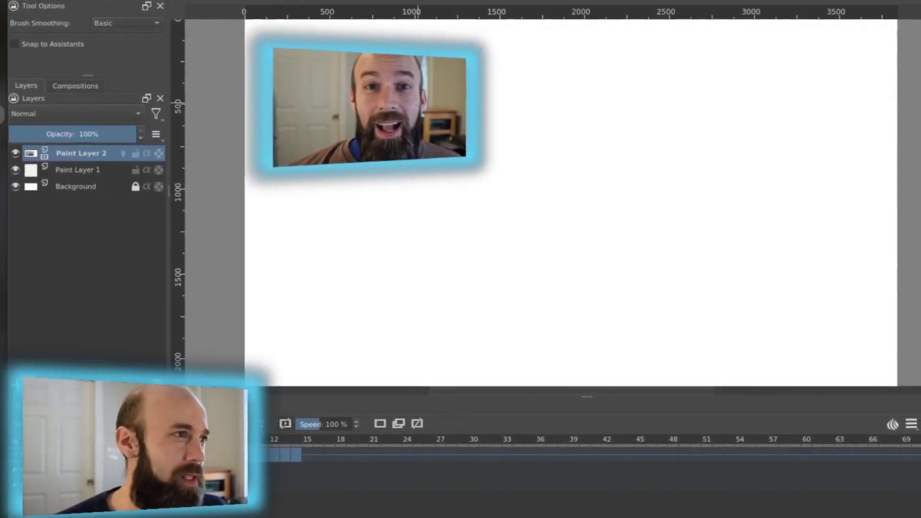
- Start the Transform tool on Paint Layer 2's imported frame and switch it to Mesh mode
scroll(317, 86, "up", 3)
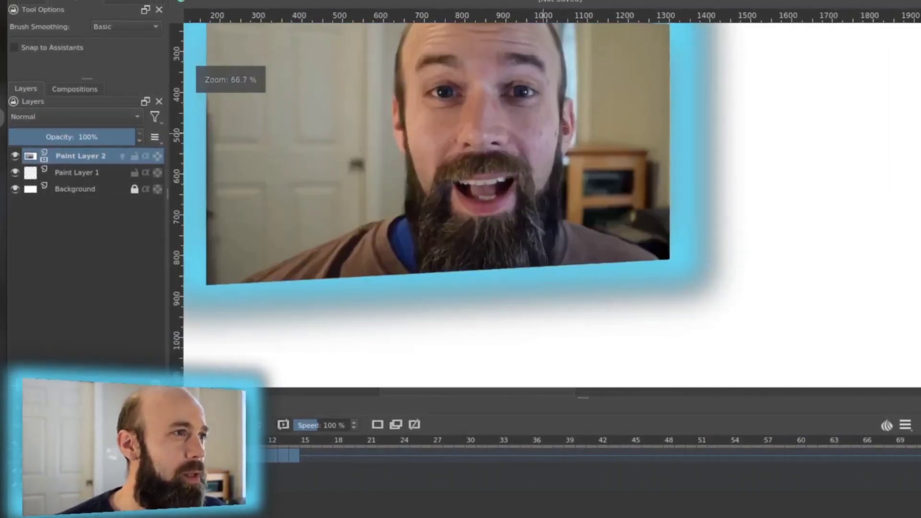
left_click_drag(732, 173, 829, 226)
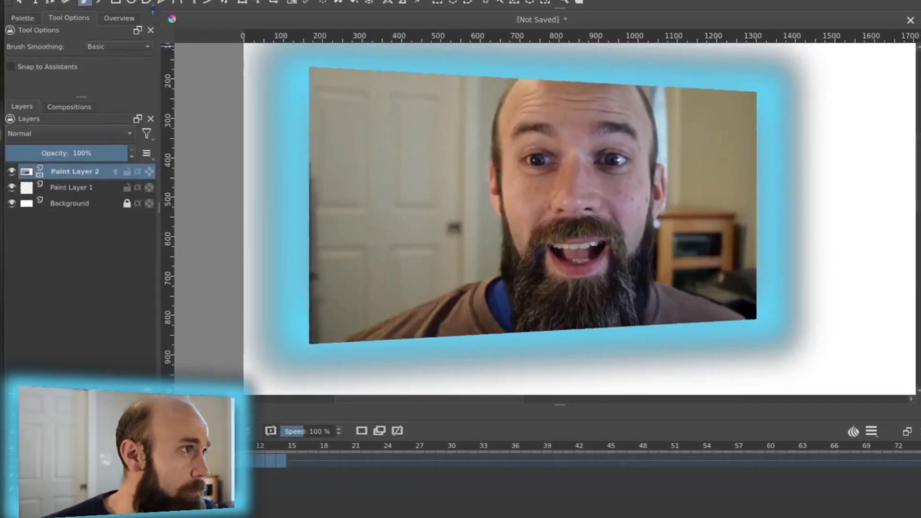
left_click(242, 2)
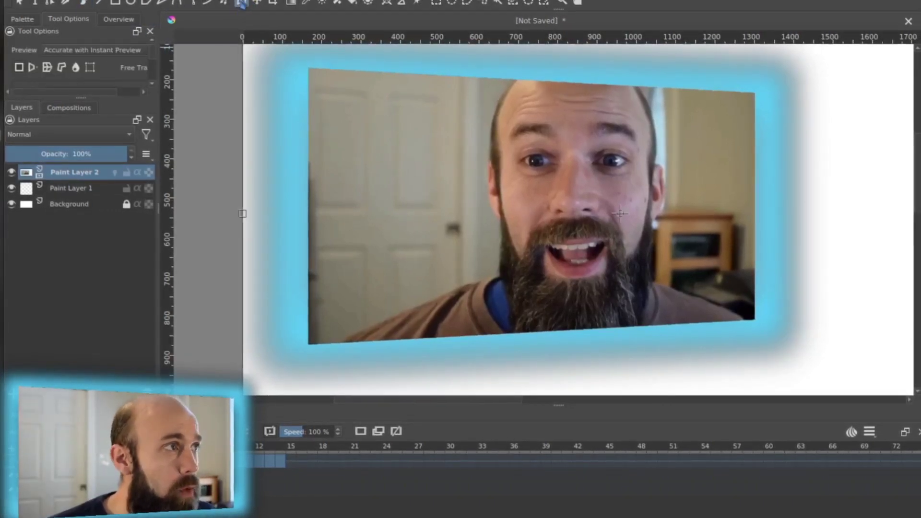
left_click(118, 19)
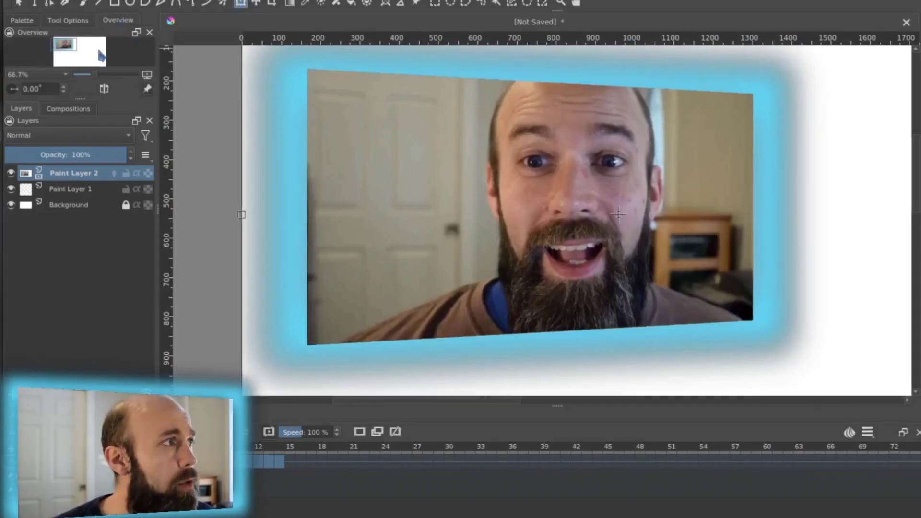
left_click(83, 21)
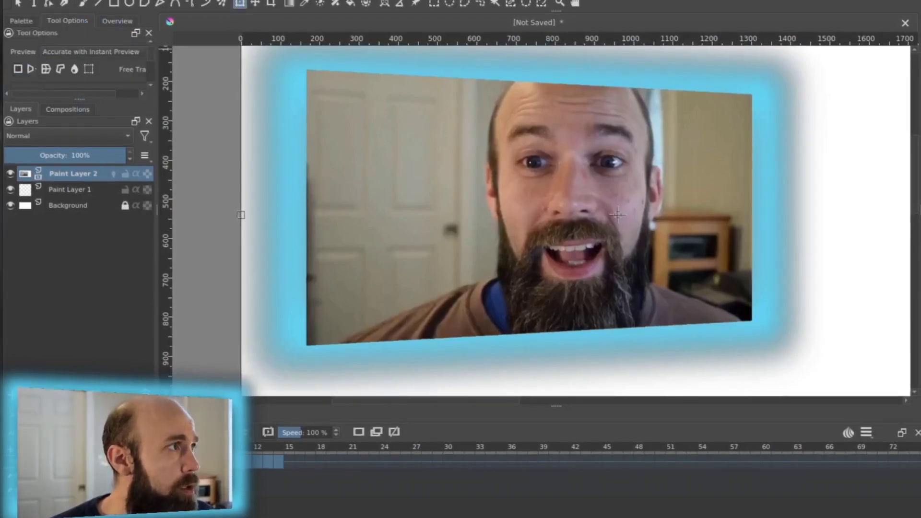
left_click(88, 70)
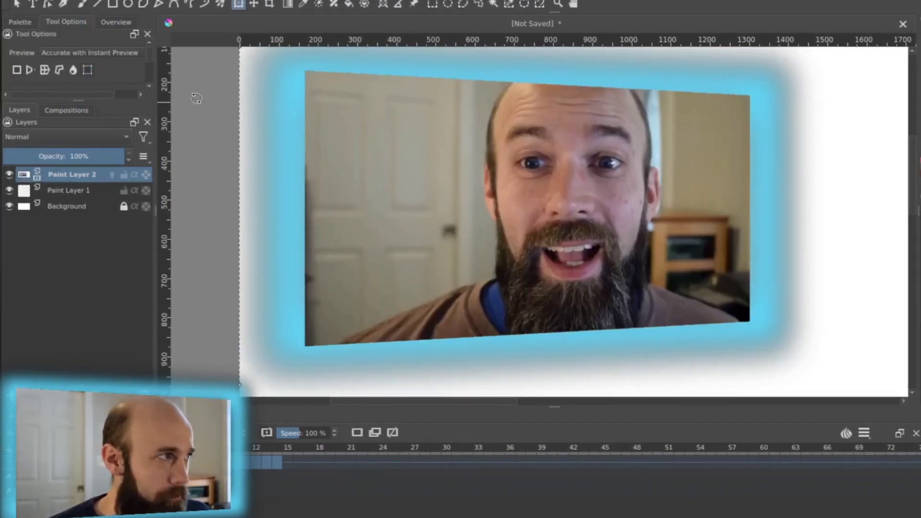
- Set the transform mesh to 4 columns and 3 rows
scroll(105, 72, "down", 3)
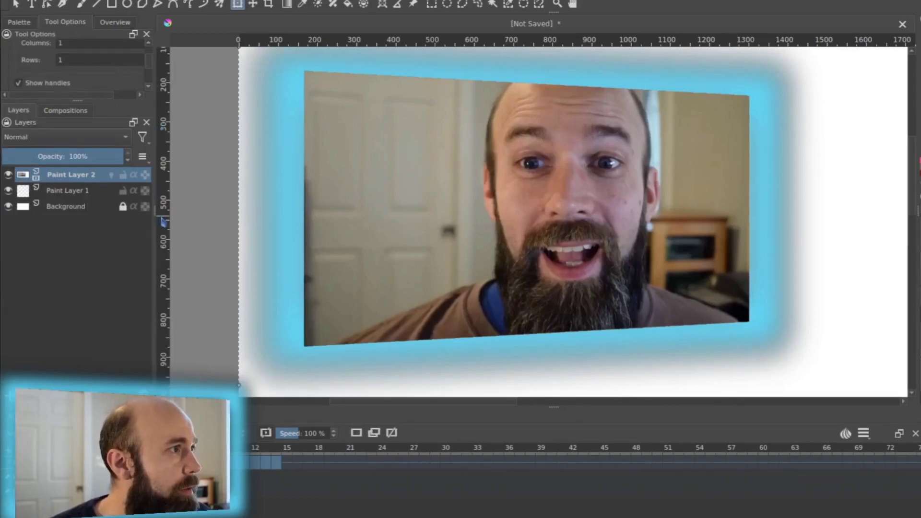
left_click_drag(157, 214, 197, 213)
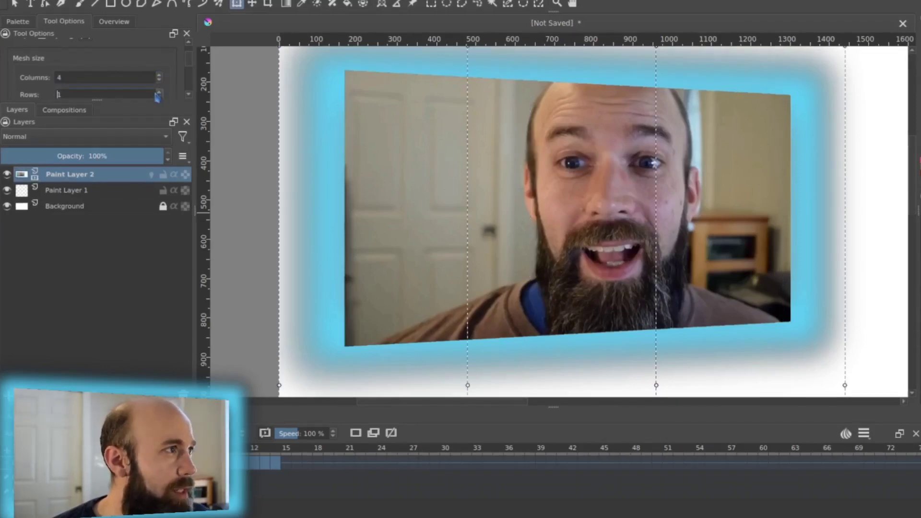
left_click(159, 92)
left_click(158, 91)
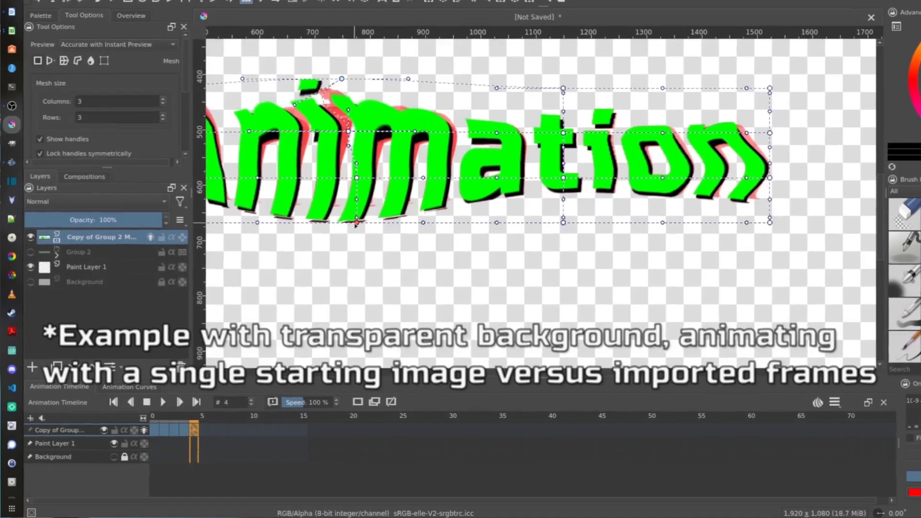
- Pull the bottom of the "Animation" text's mesh down on frame 4, and copy that keyframe to frame 5
left_click_drag(356, 222, 343, 235)
left_click(356, 177)
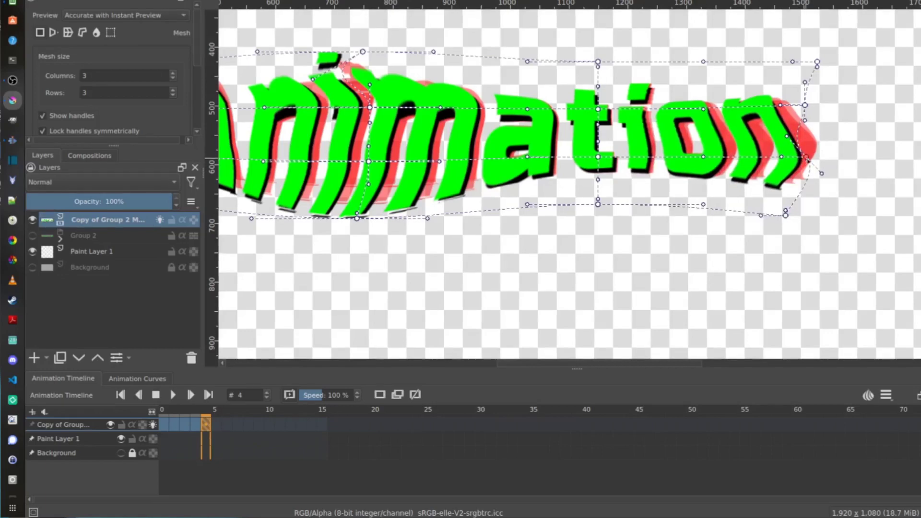
right_click(205, 427)
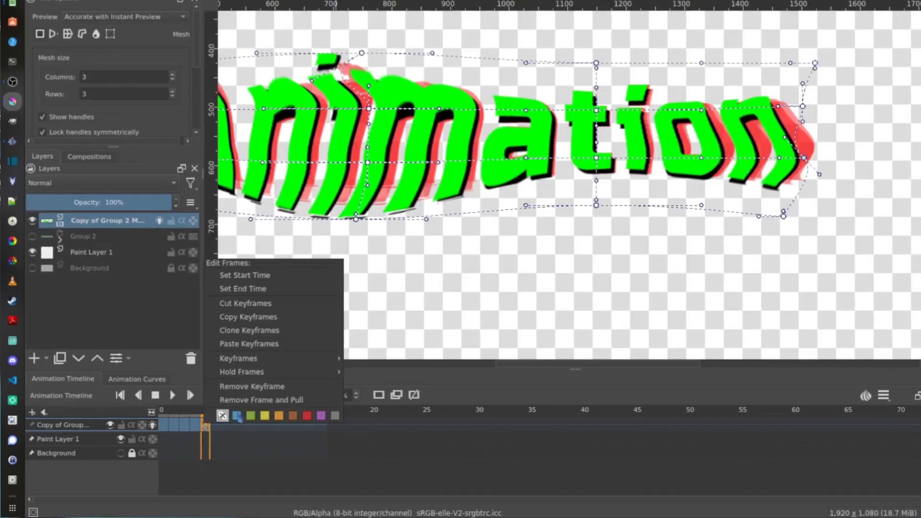
left_click(264, 319)
left_click(216, 427)
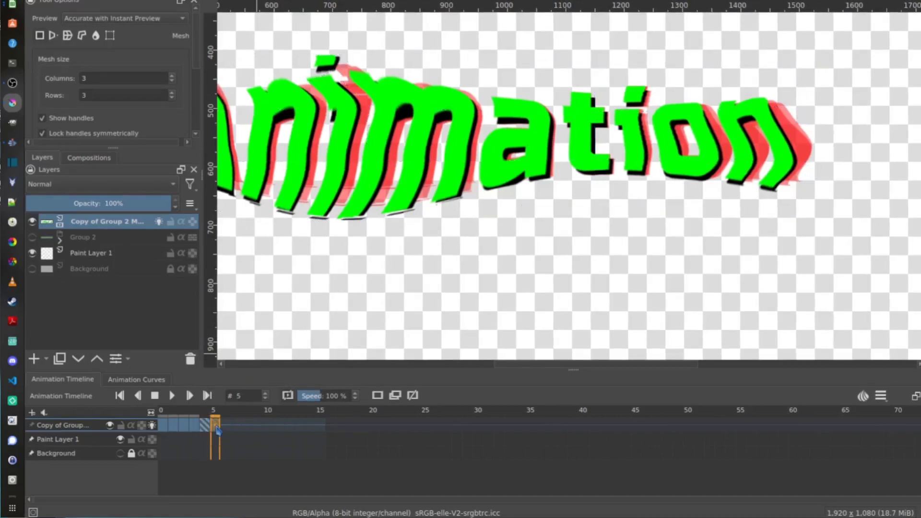
right_click(215, 425)
left_click(269, 332)
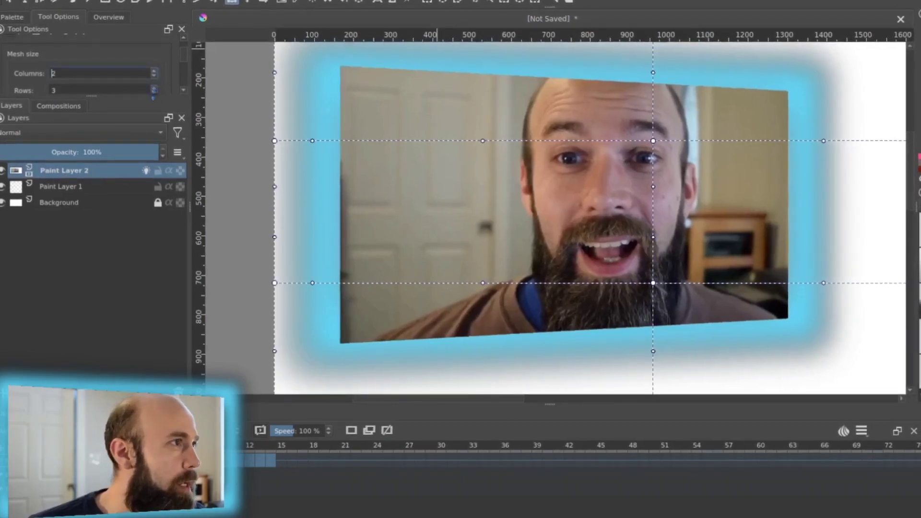
- Set the video frame's mesh to 3 columns and 3 rows, and pull the node beside the forehead to the right to warp the head
left_click(153, 91)
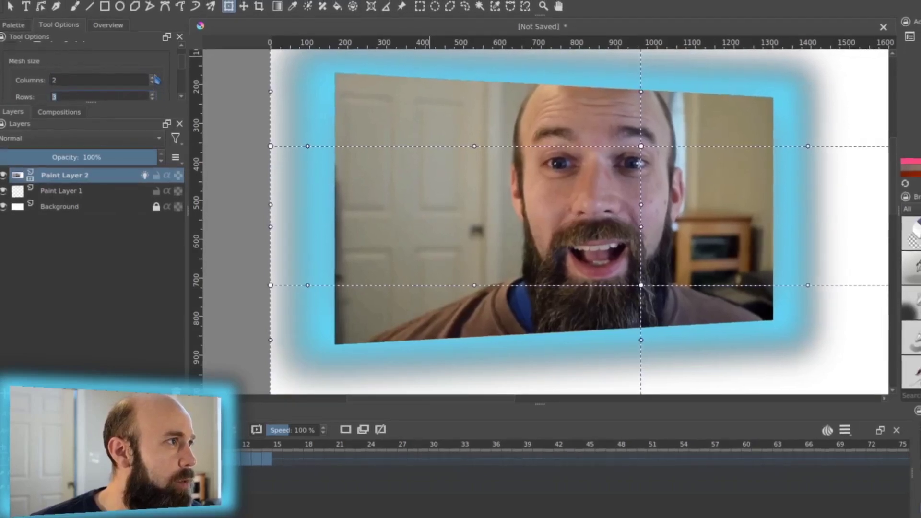
left_click(152, 79)
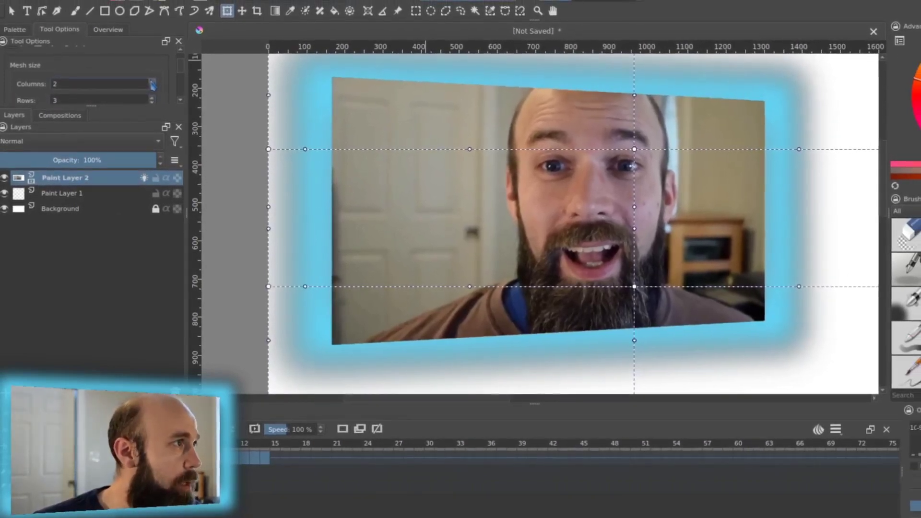
left_click(153, 83)
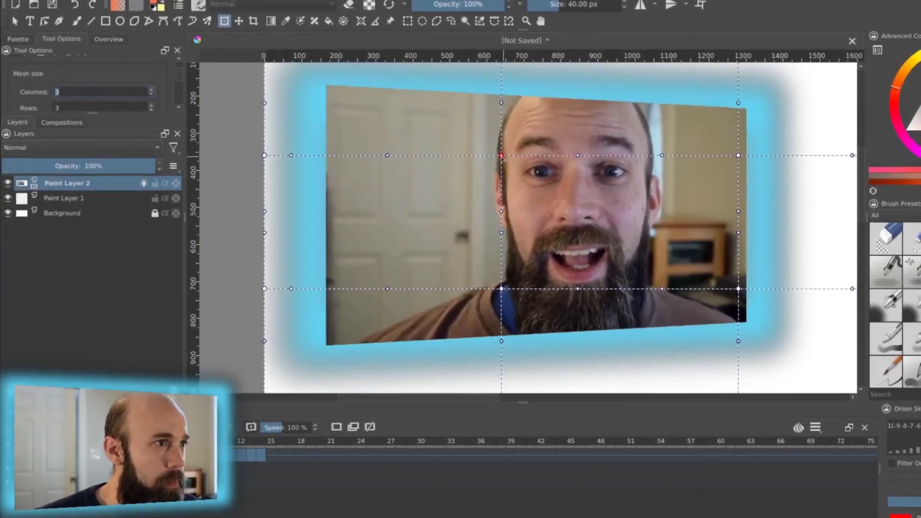
left_click_drag(503, 155, 532, 157)
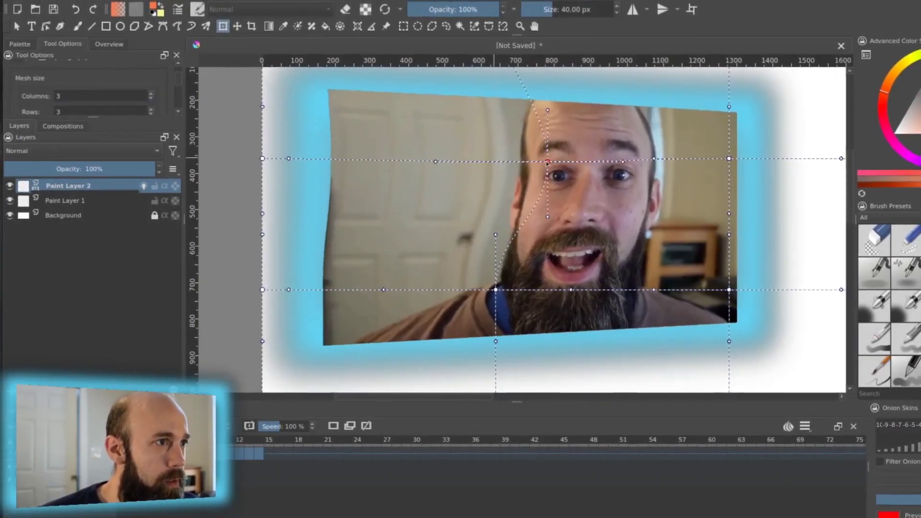
key("Return")
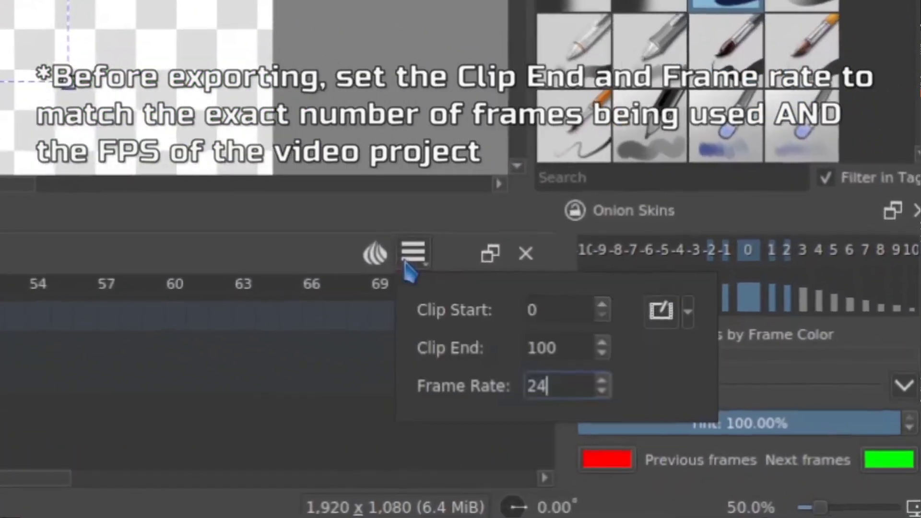
- Set the animation's frame rate to 30 and its clip end to 15
double_click(551, 384)
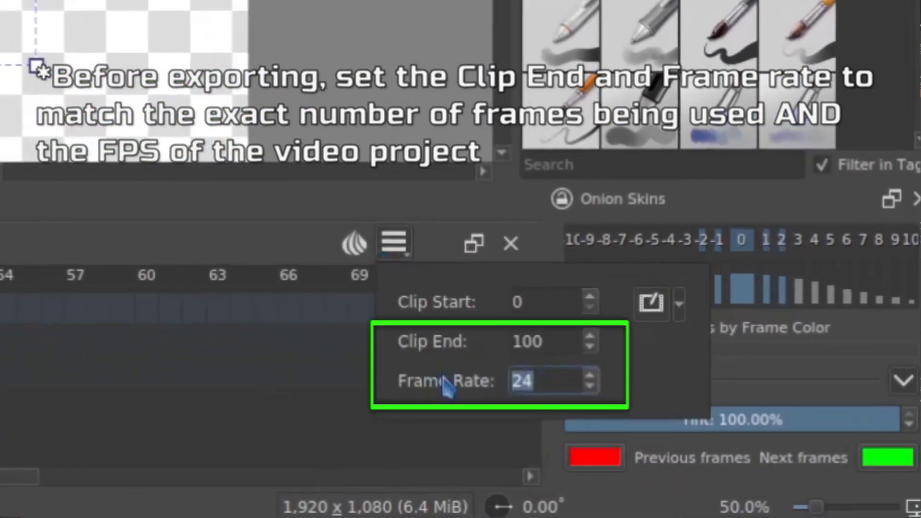
type("30")
left_click_drag(551, 332, 438, 341)
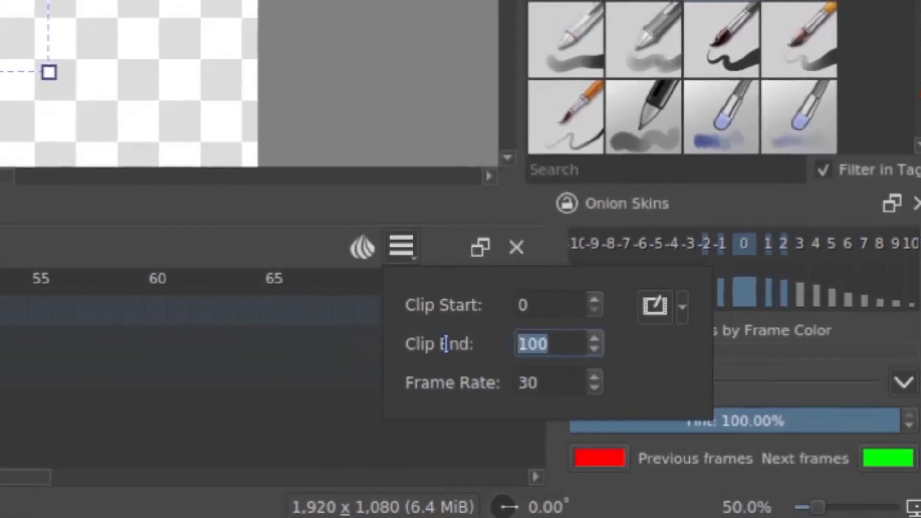
type("15")
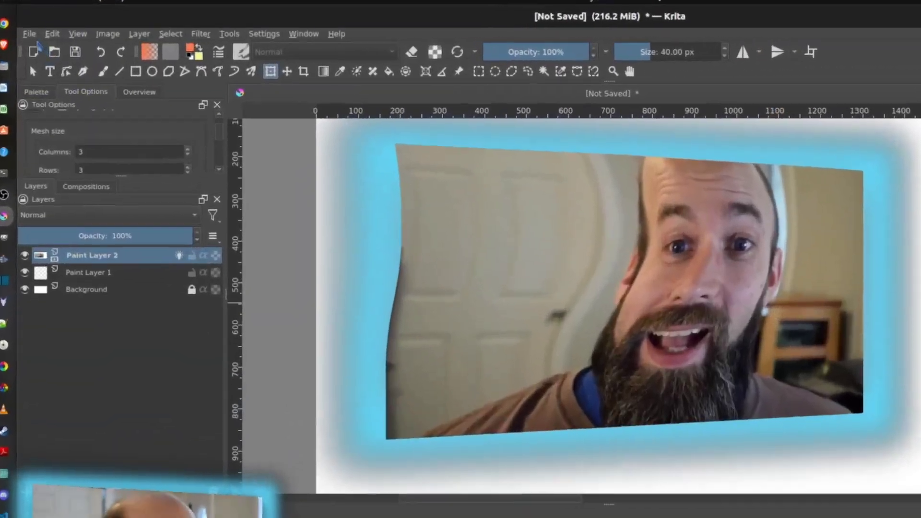
- Set up Render Animation to export as MPEG-4 video with the last frame at 15
left_click(29, 36)
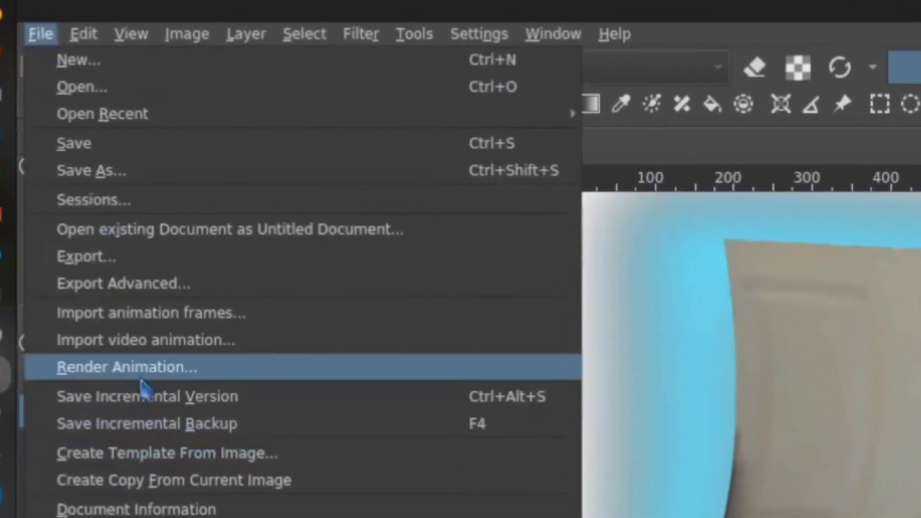
left_click(120, 349)
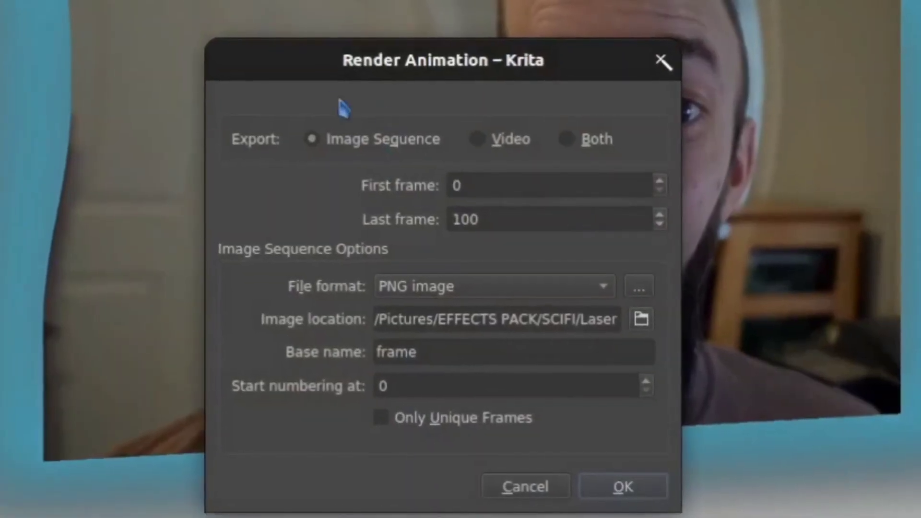
left_click(477, 140)
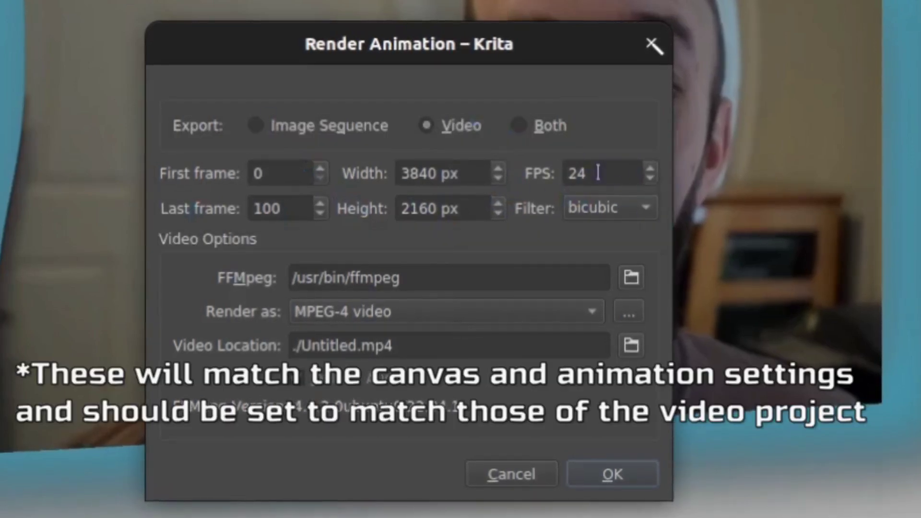
double_click(297, 208)
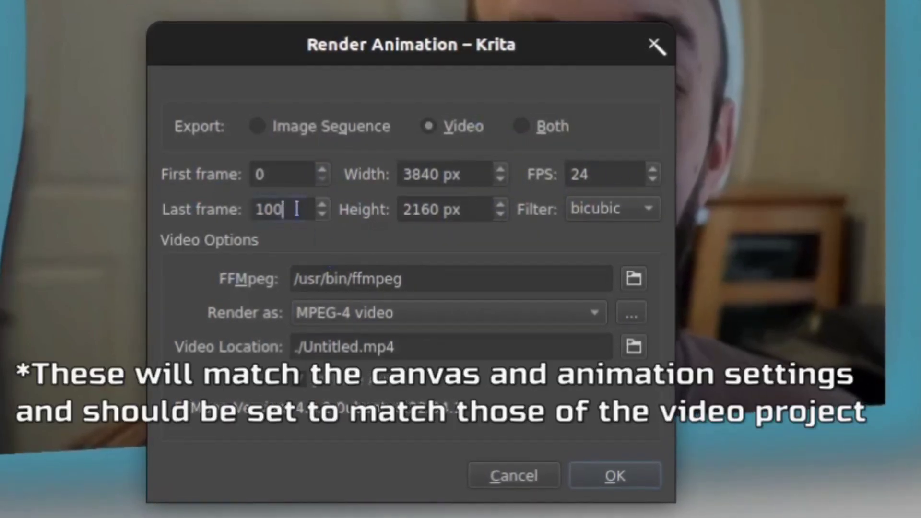
type("18")
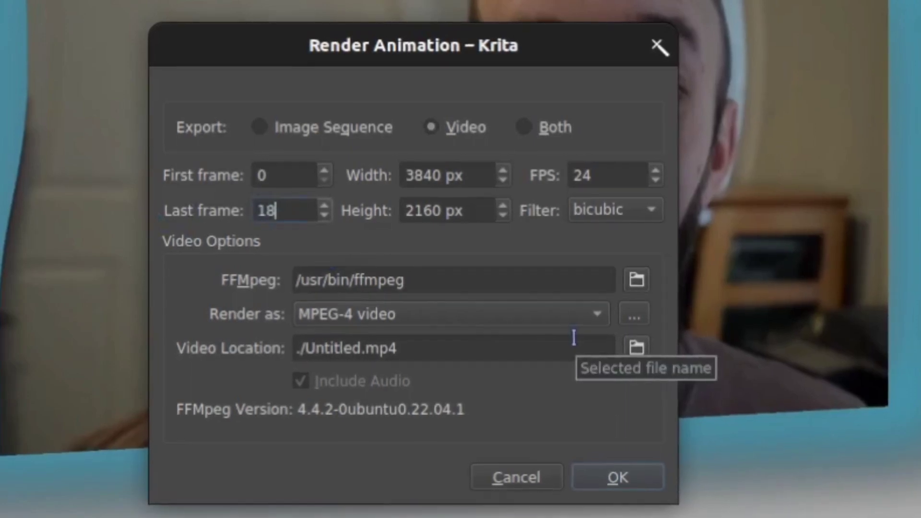
key("BackSpace")
type("5")
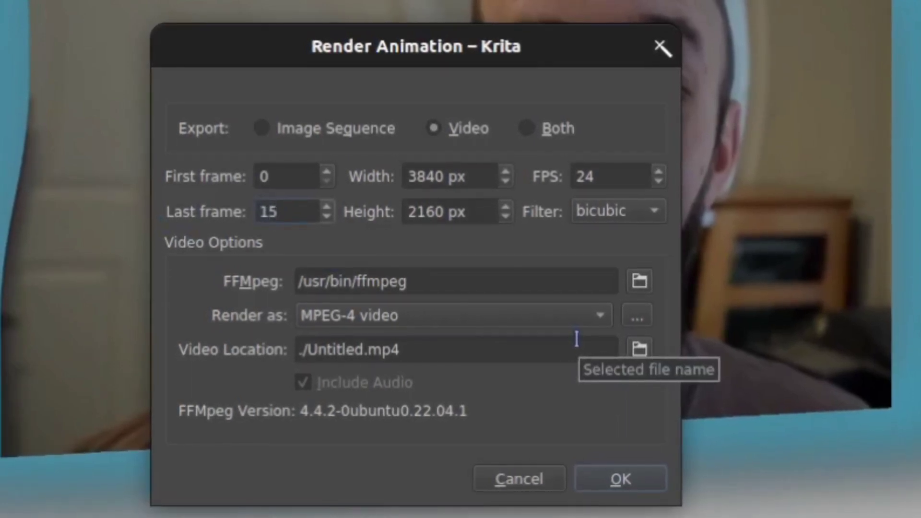
key("Tab")
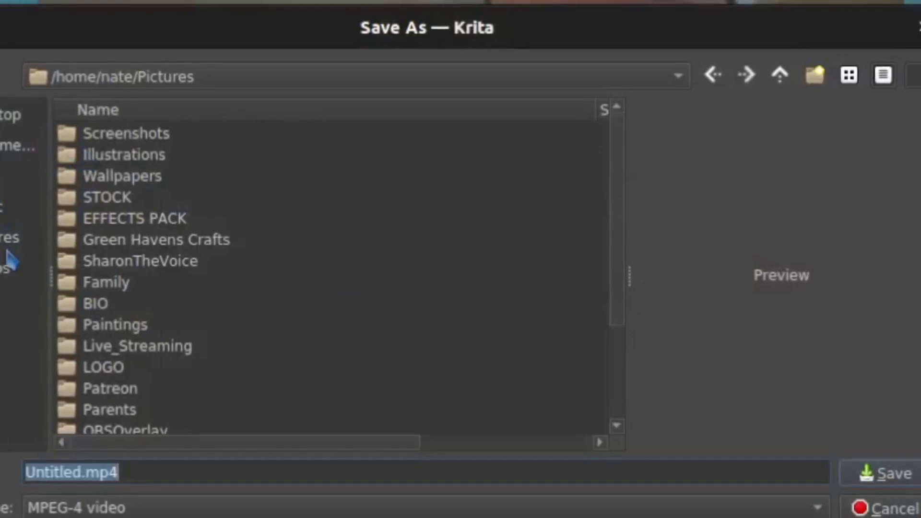
- Set the video location to Mesh_Test_1.mp4 in Videos/FINALS/Krita - Animation with Mesh Transform and render the animation
left_click(10, 269)
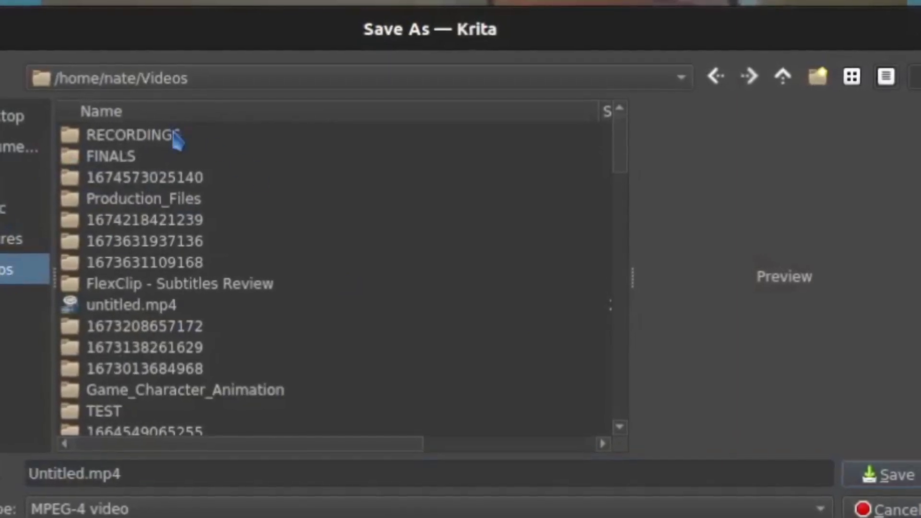
double_click(123, 158)
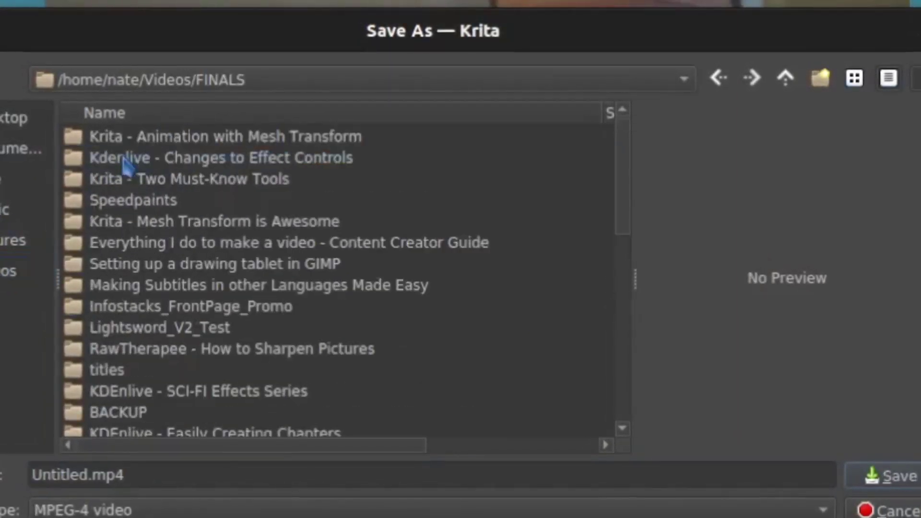
double_click(211, 136)
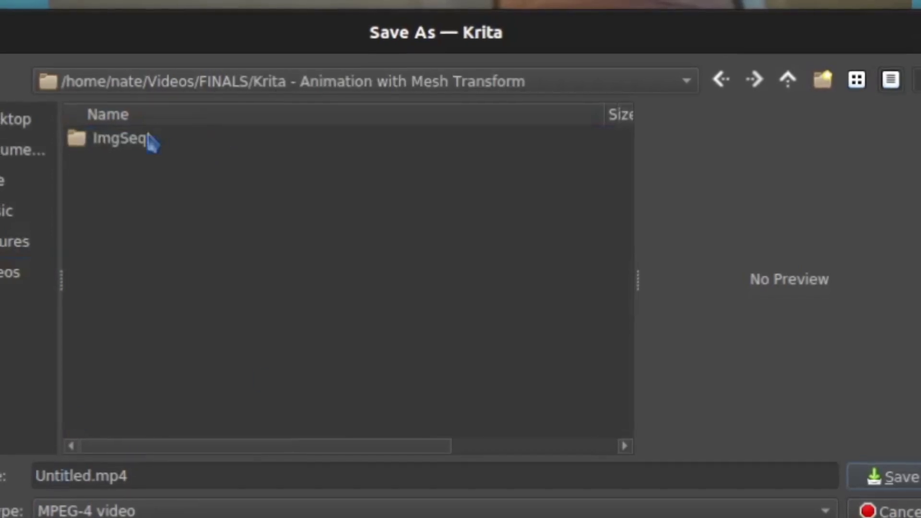
left_click_drag(85, 478, 39, 477)
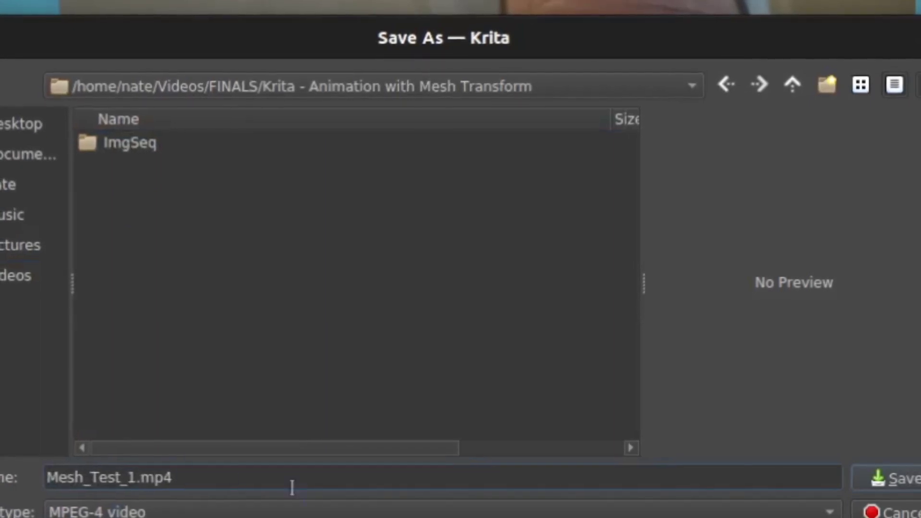
left_click(900, 480)
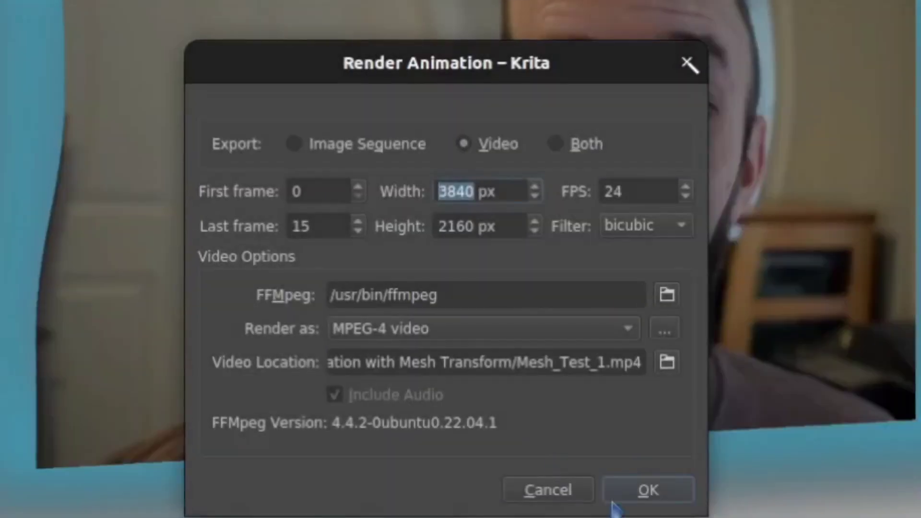
left_click(648, 490)
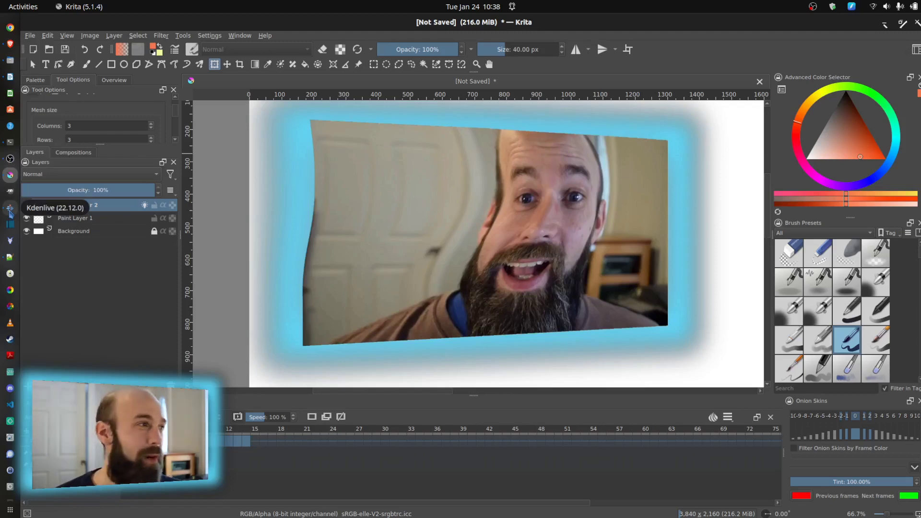
- Switch to Kdenlive, dismissing its Rendering dialog, and import Mesh_Test_1.mp4 from the file explorer into the project bin
left_click(10, 211)
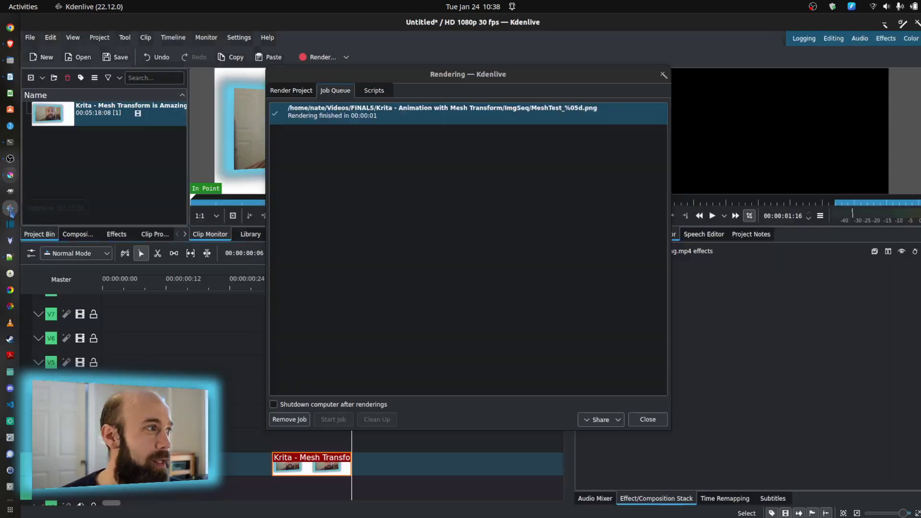
left_click(648, 419)
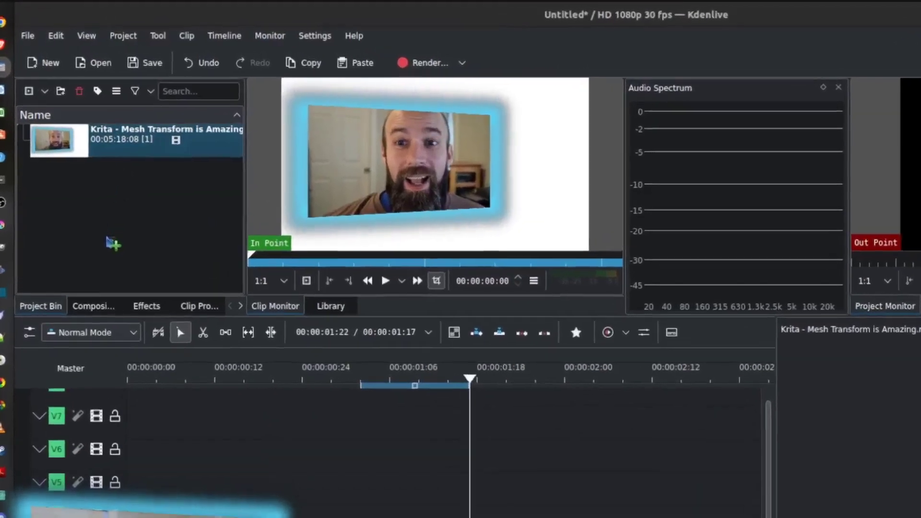
left_click_drag(114, 243, 128, 280)
left_click(100, 237)
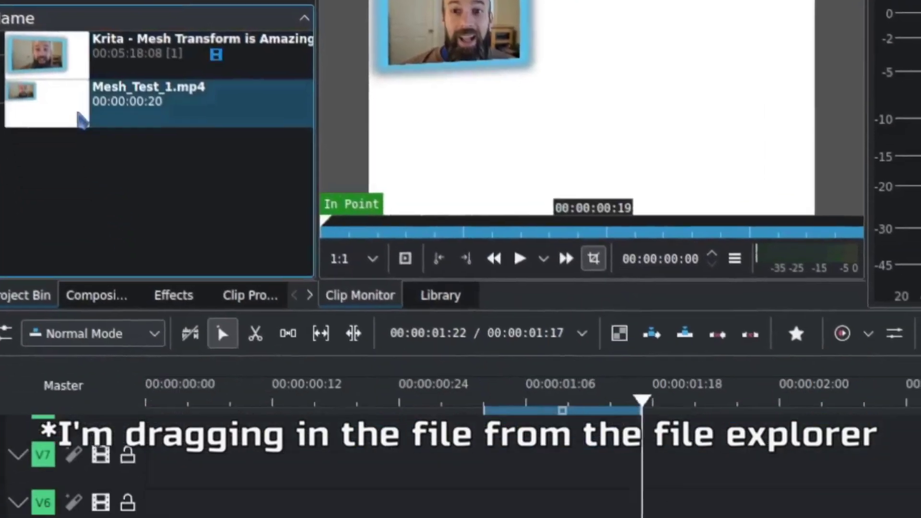
- Place Mesh_Test_1.mp4 on the track directly above the original Krita clip, aligned with its start, and scrub through the overlap to preview it
left_click_drag(81, 120, 453, 399)
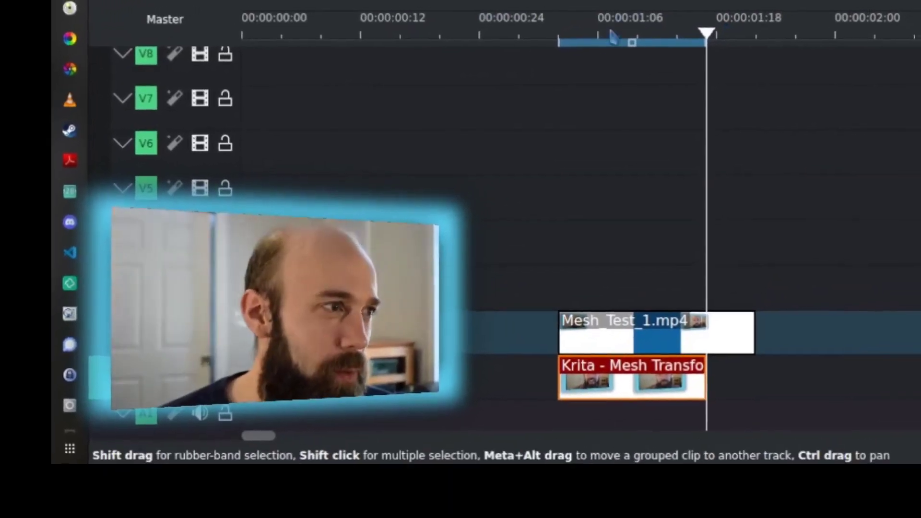
left_click(583, 23)
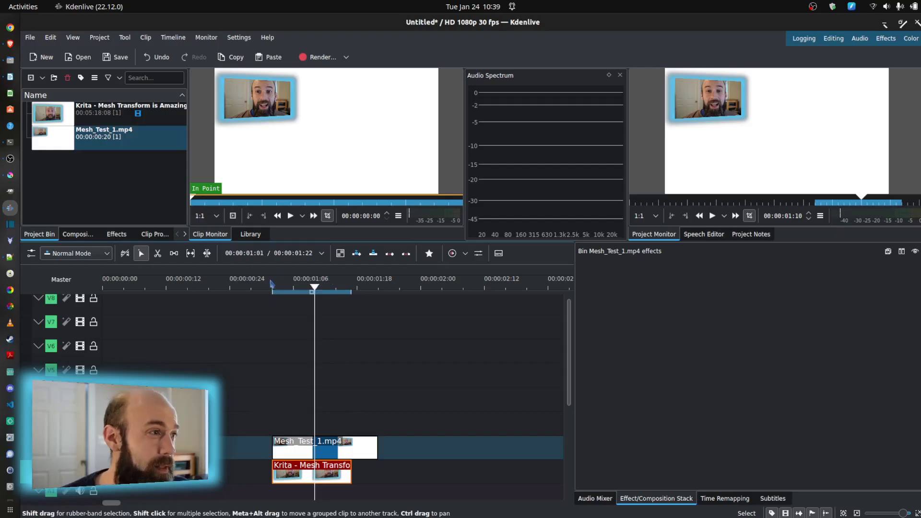
mouse_move(294, 283)
left_mouse_down()
mouse_move(272, 283)
mouse_move(289, 284)
left_mouse_up()
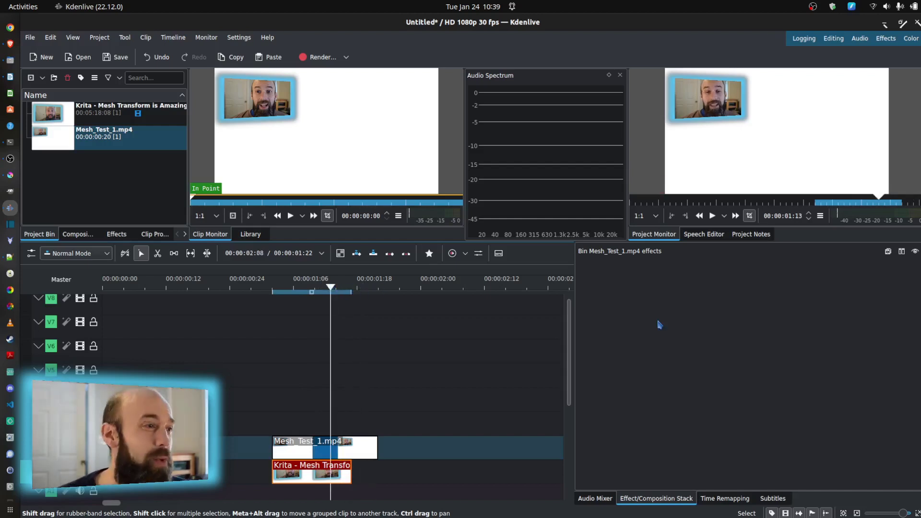
key("alt+Tab")
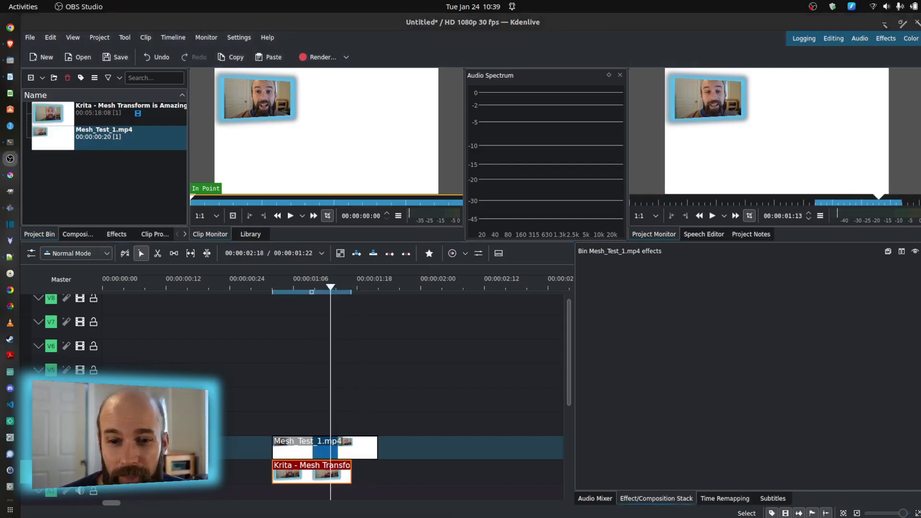